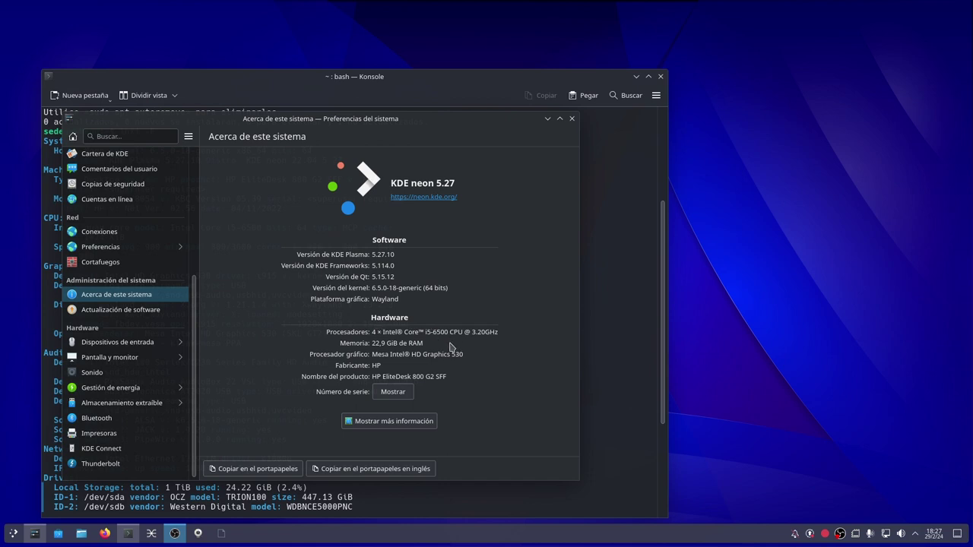
Move the system information window clear of the terminal and bring the terminal with the inxi -F output to the front
left_click_drag(452, 119, 489, 123)
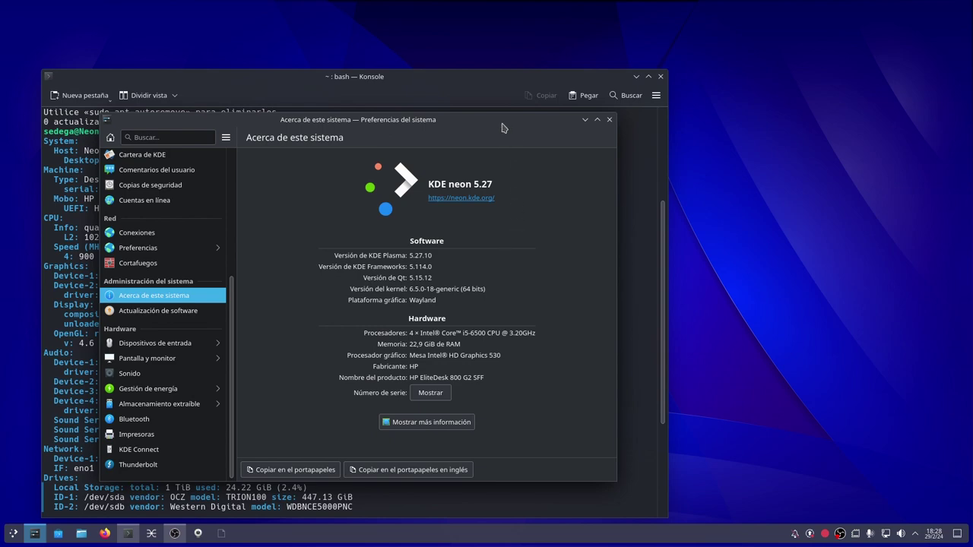
left_click_drag(496, 122, 585, 125)
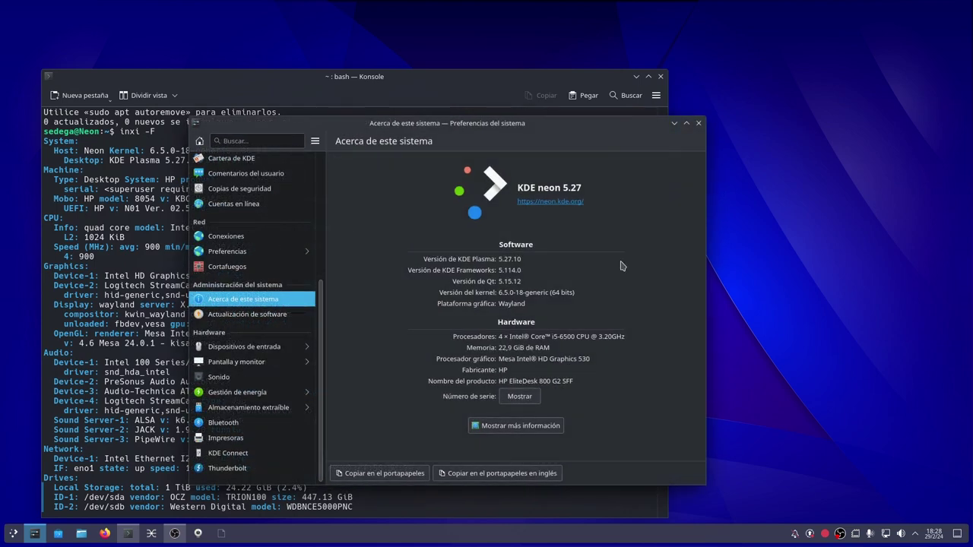
left_click_drag(547, 136, 761, 128)
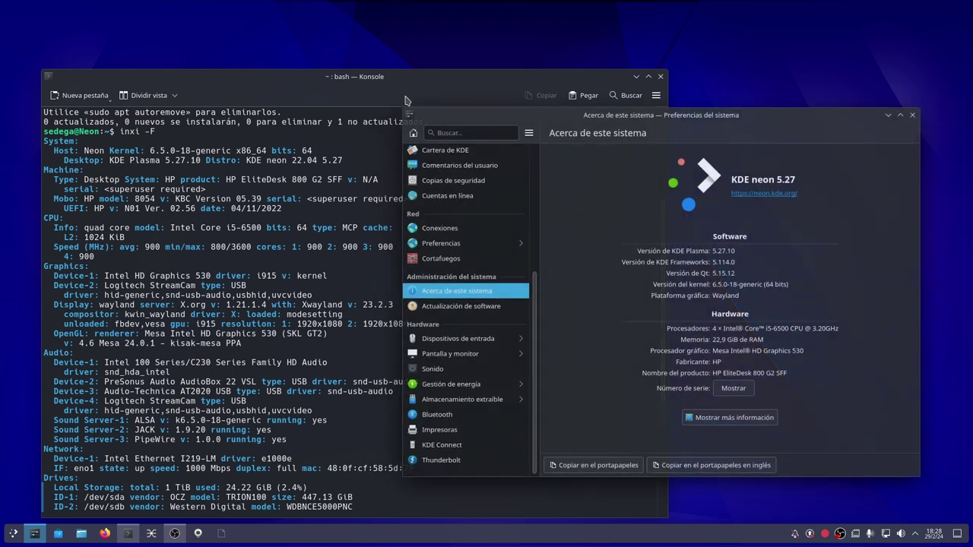
left_click(403, 106)
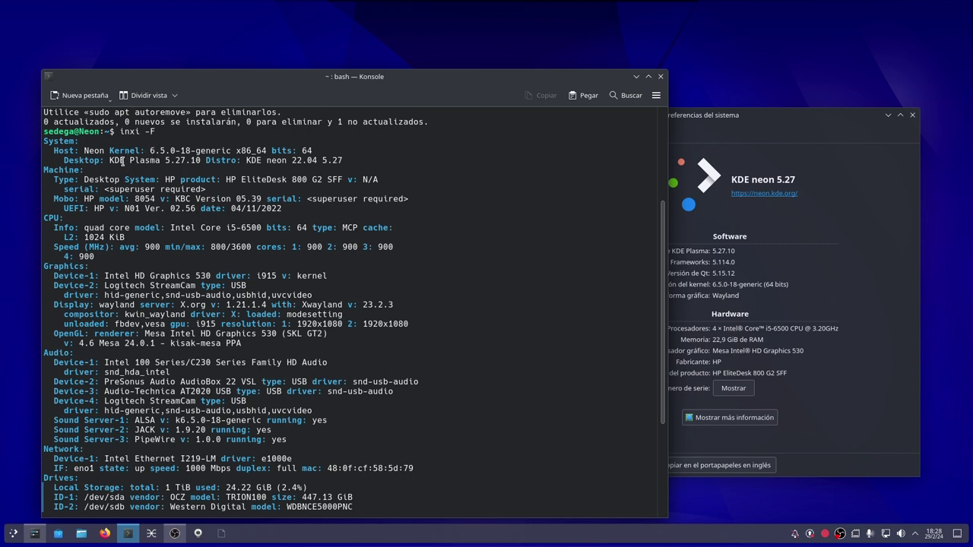
Examine the System and Machine sections of the inxi -F output, highlighting the host, desktop, machine type and UEFI date details
left_click_drag(53, 151, 352, 160)
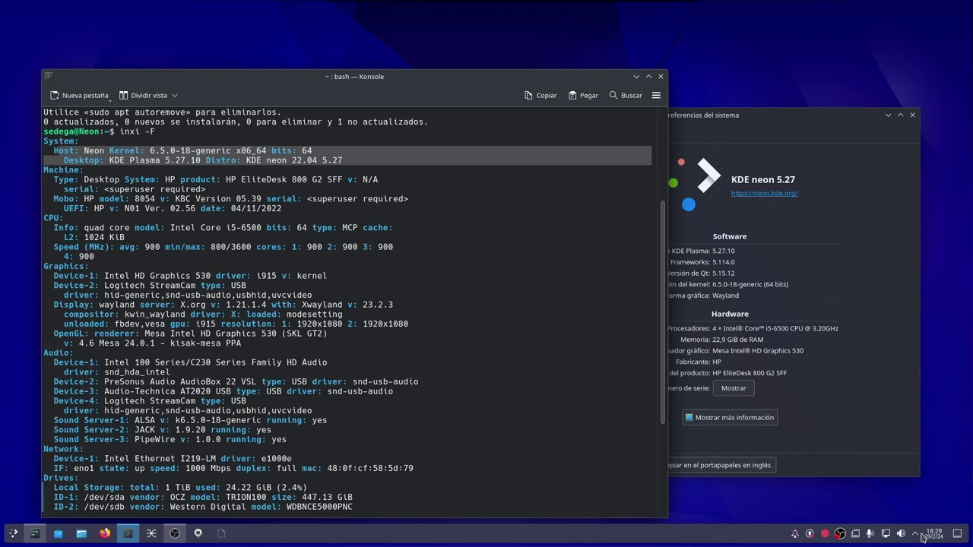
mouse_move(932, 541)
left_click_drag(56, 178, 355, 189)
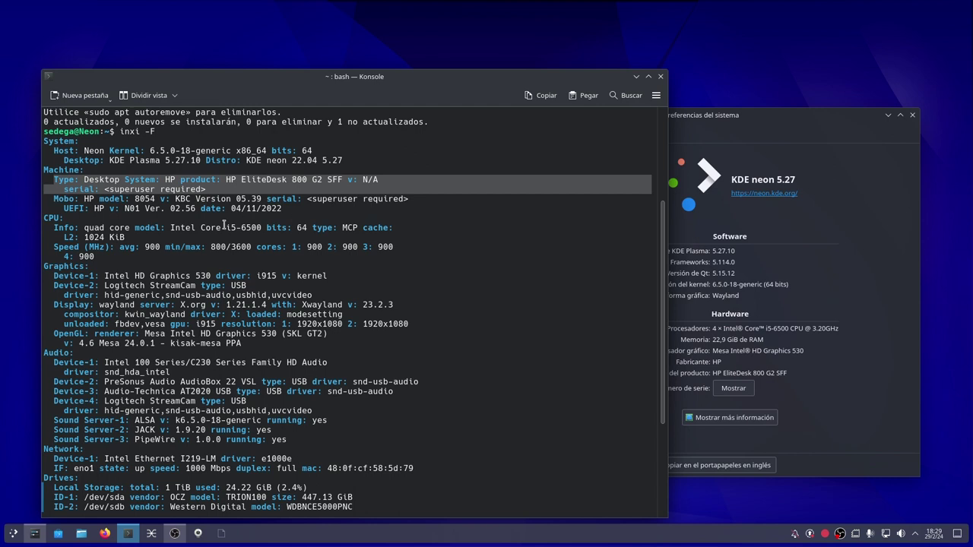
left_click_drag(59, 206, 291, 212)
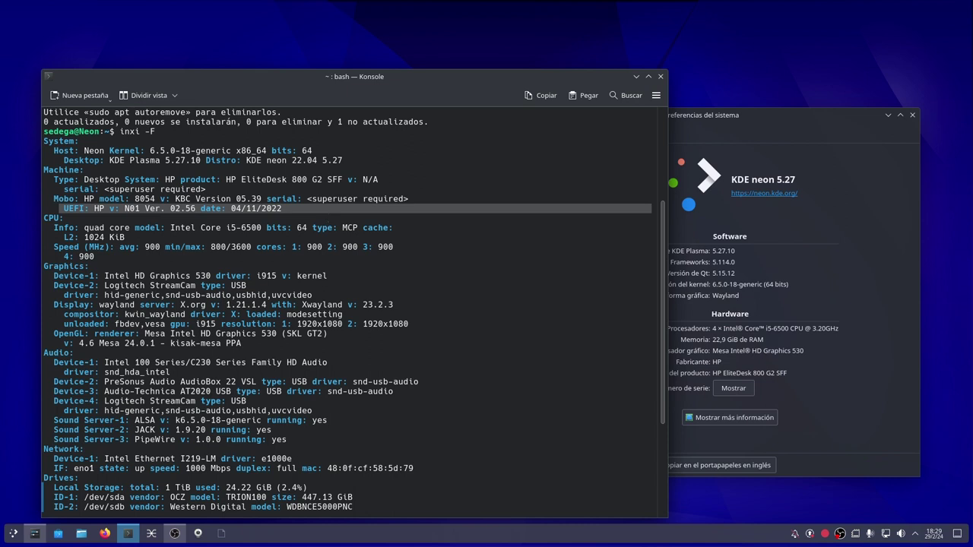
left_click_drag(246, 208, 256, 209)
scroll(255, 208, "up", 1)
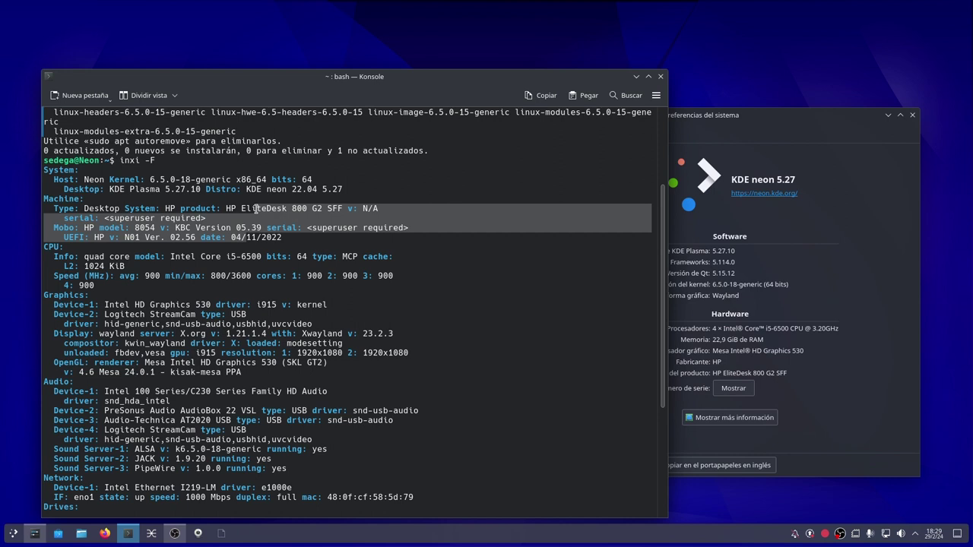
left_click(234, 240)
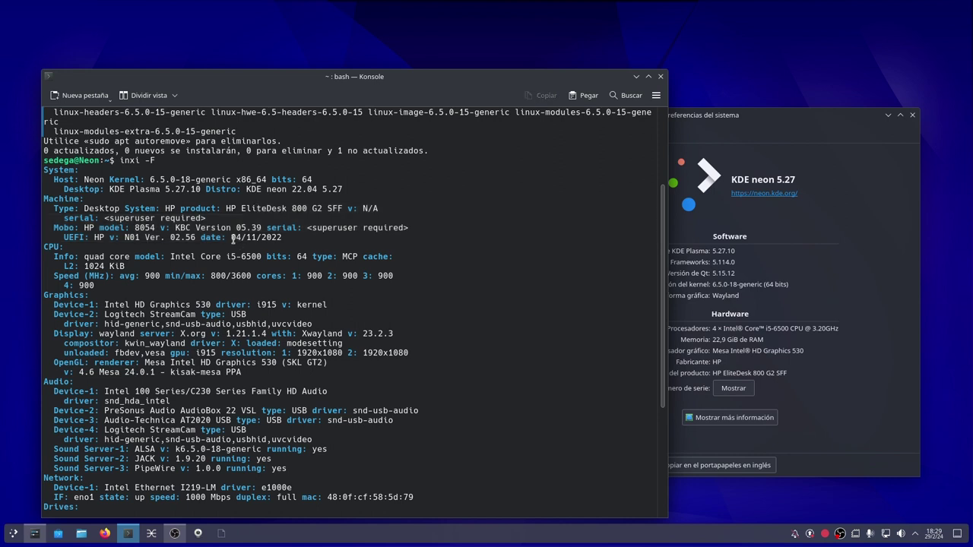
left_click_drag(230, 238, 241, 238)
scroll(145, 273, "down", 1)
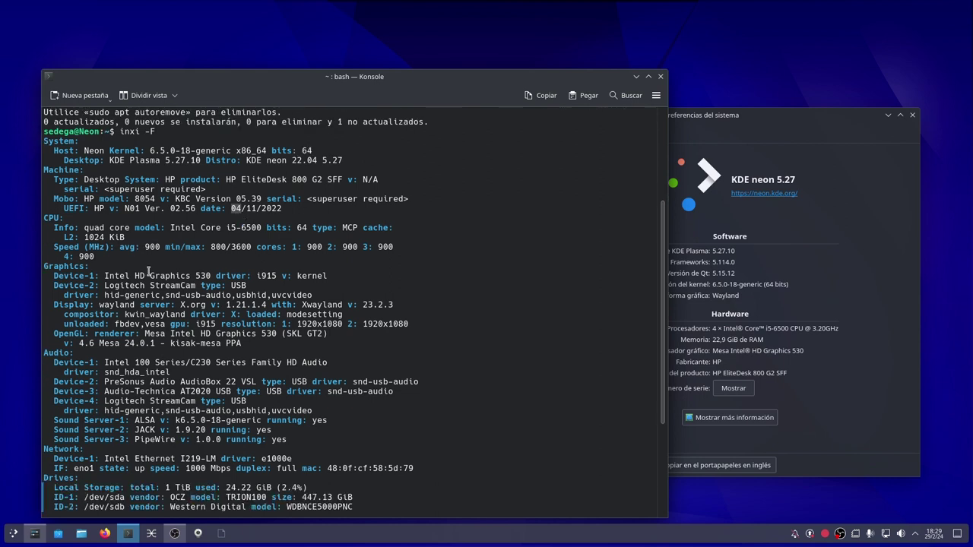
Examine the CPU and Graphics sections of the inxi output, highlighting the processor, graphics device, Mesa version and the graphics platform in the system information window
left_click_drag(171, 227, 339, 235)
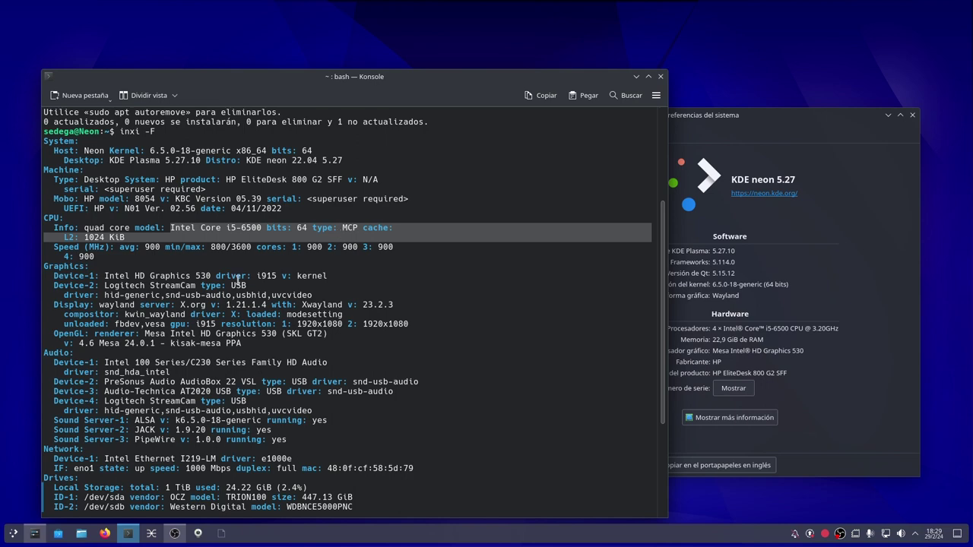
scroll(237, 279, "down", 2)
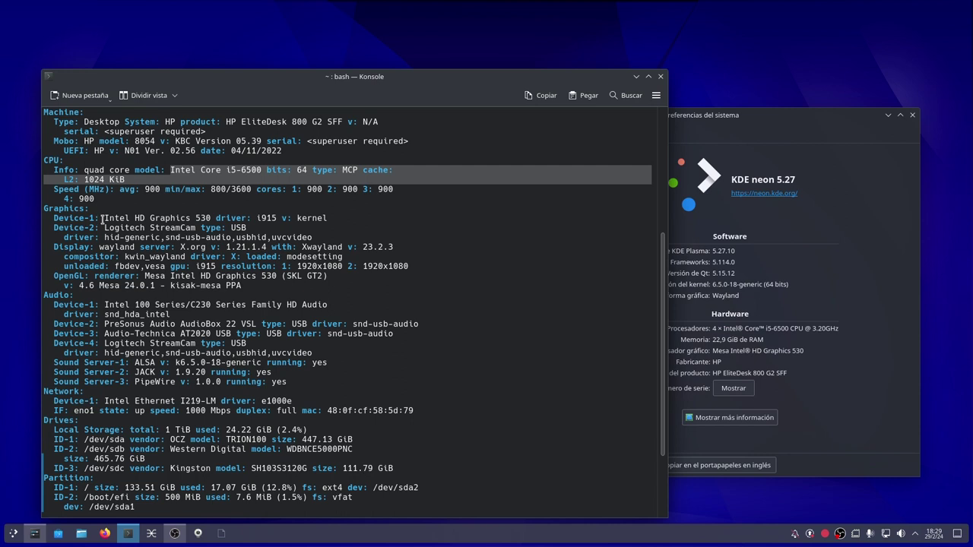
left_click_drag(105, 218, 306, 219)
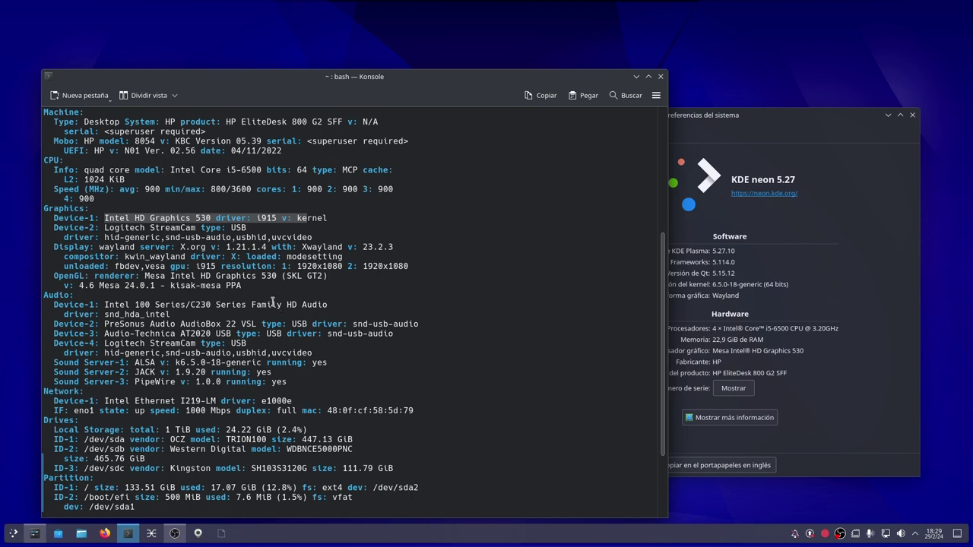
scroll(259, 259, "down", 1)
left_click_drag(761, 124, 790, 208)
double_click(770, 292)
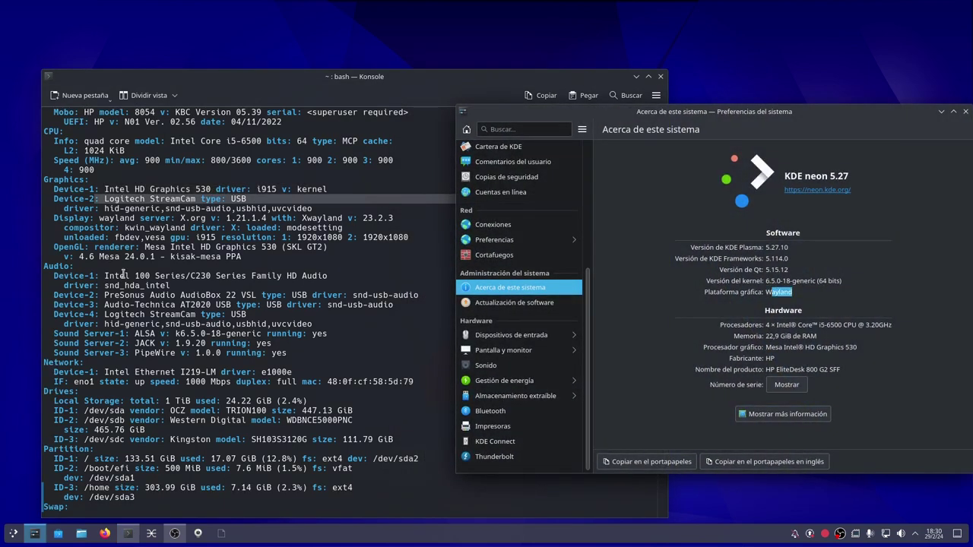
scroll(166, 233, "down", 1)
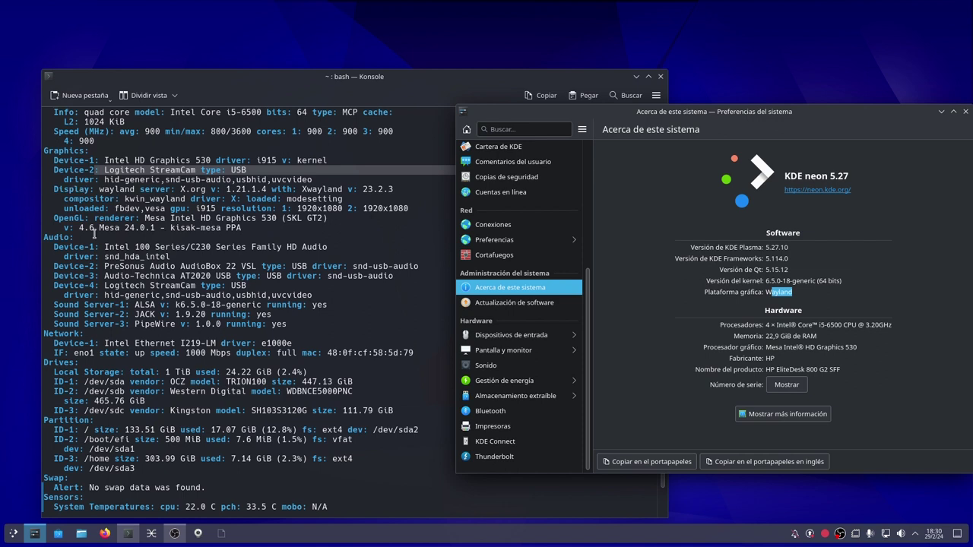
left_click_drag(120, 227, 227, 228)
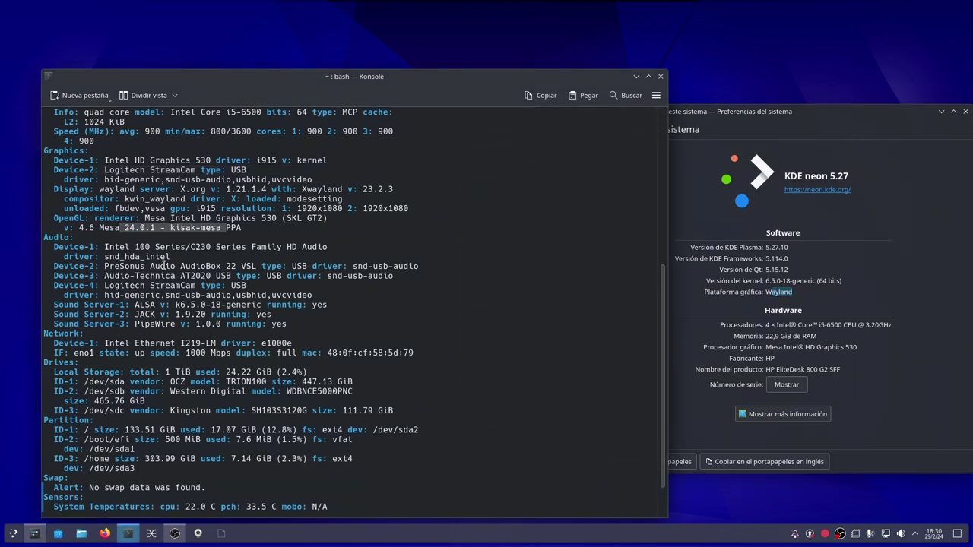
Examine the Audio section of the inxi output, highlighting the PreSonus AudioBox, the Audio-Technica microphone and the sound servers
scroll(160, 270, "down", 1)
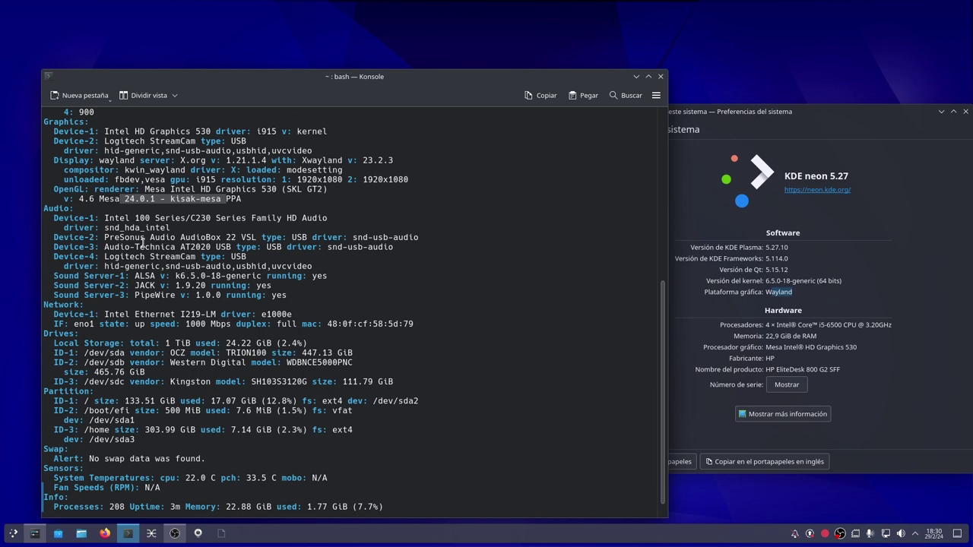
left_click_drag(107, 237, 436, 239)
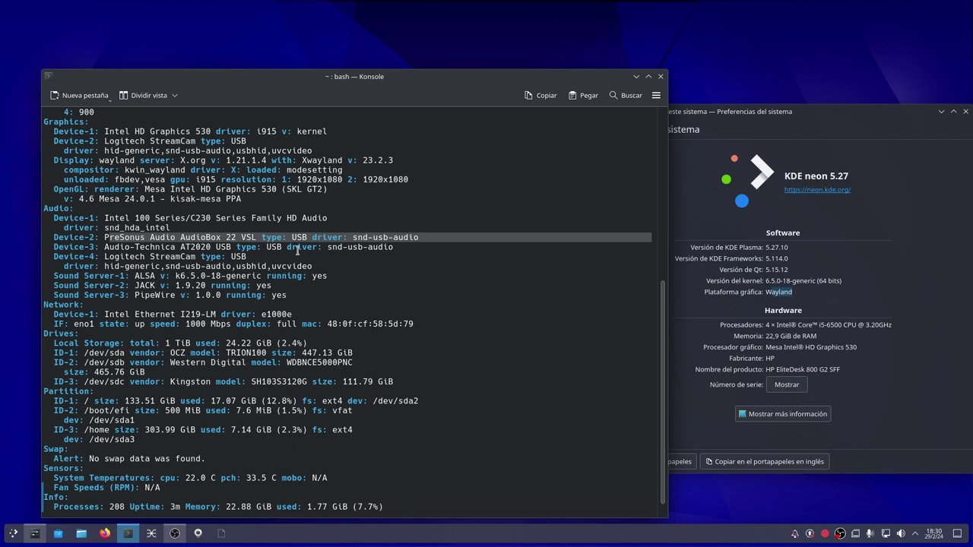
left_click_drag(105, 247, 236, 248)
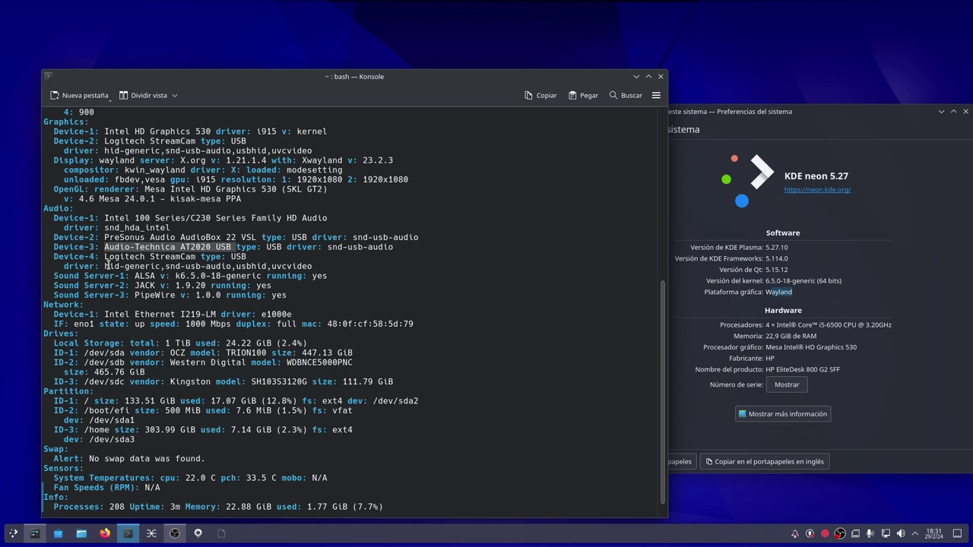
left_click_drag(129, 276, 295, 304)
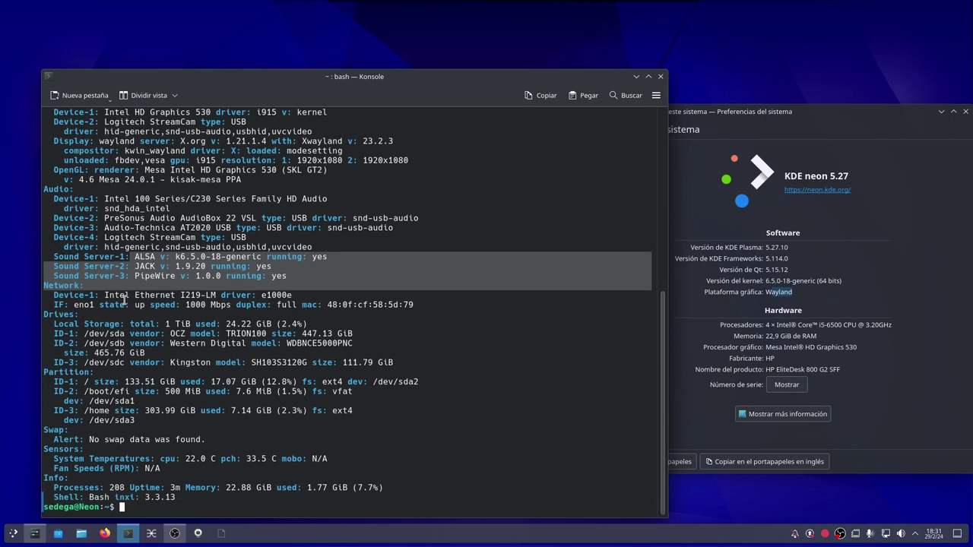
Examine the Network, Drives and Sensors sections of the inxi output, highlighting the connection state, the drive entries and the system temperatures
left_click_drag(99, 303, 157, 299)
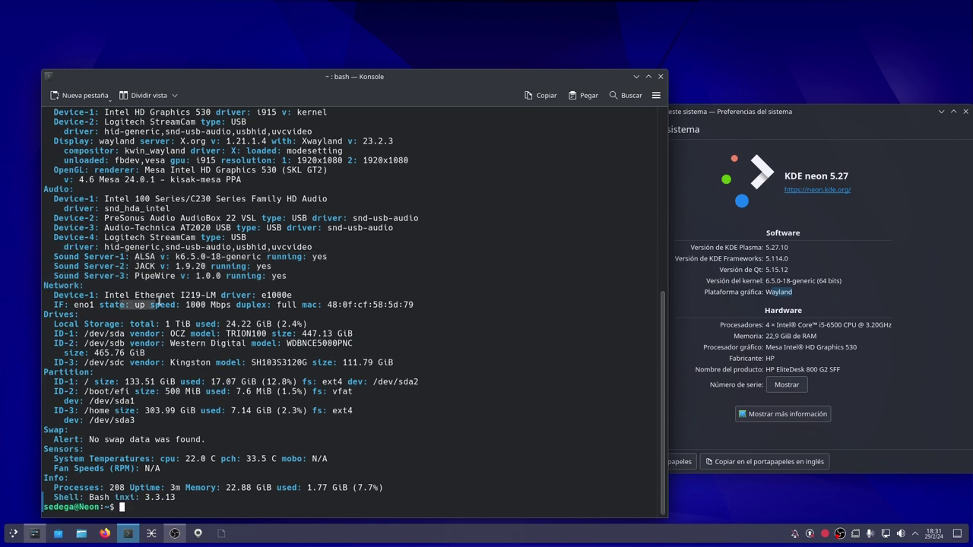
left_click(73, 333)
left_click_drag(74, 333, 86, 343)
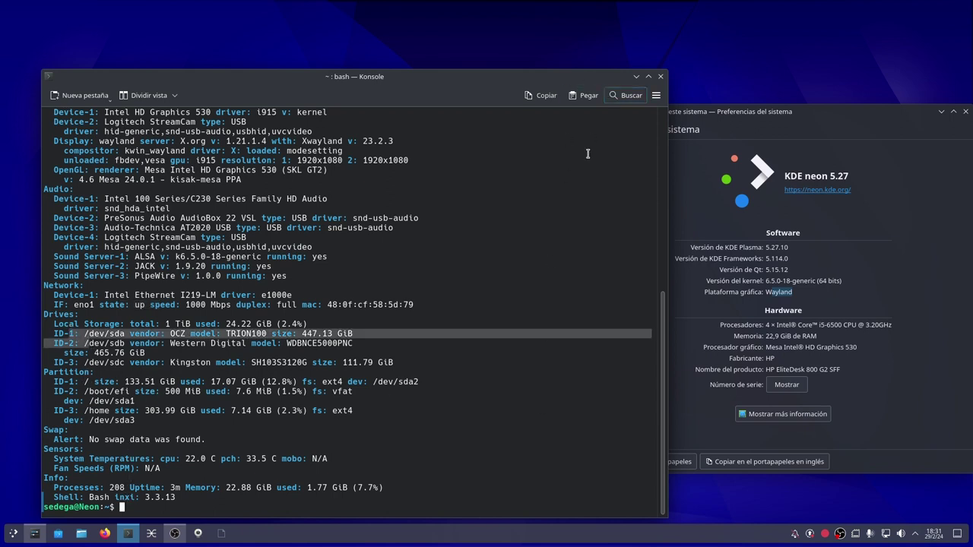
left_click(537, 476)
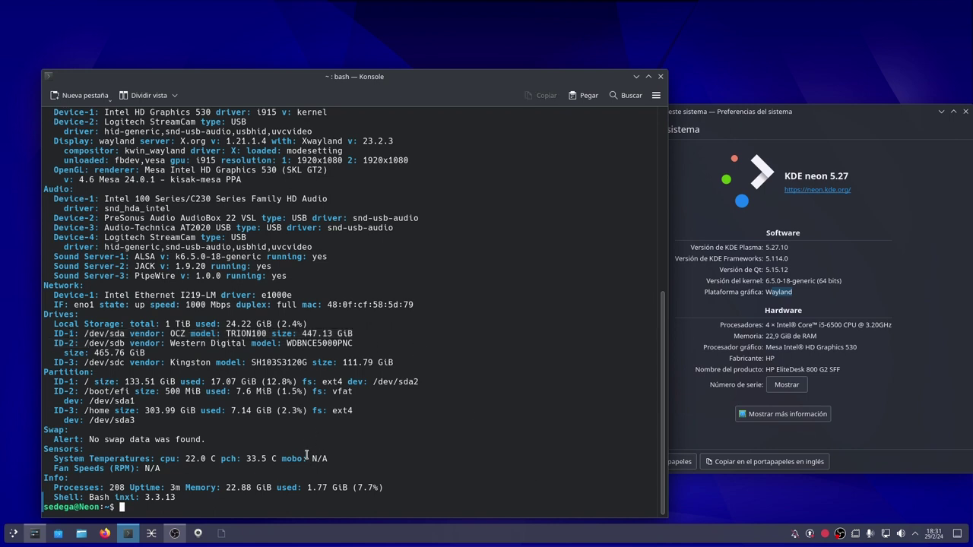
left_click_drag(155, 460, 305, 459)
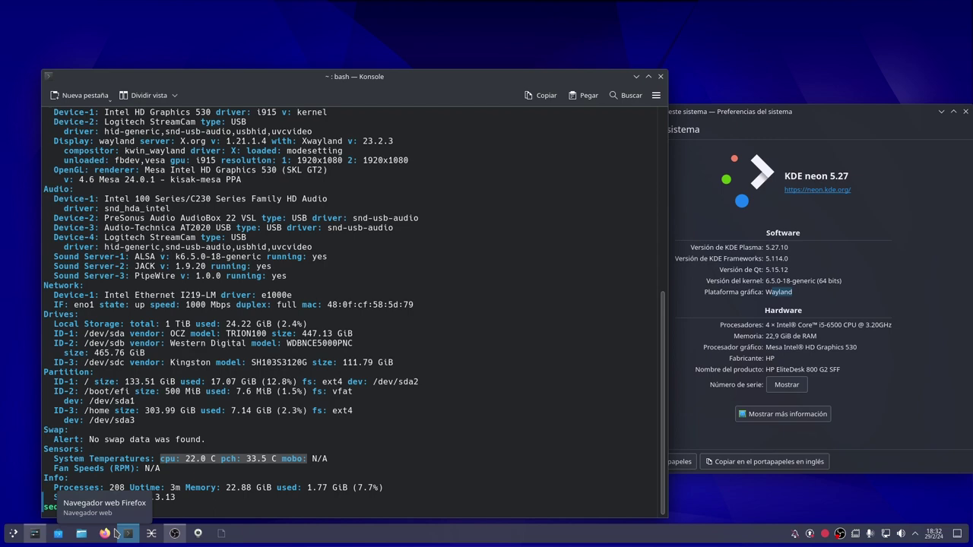
Run btop in the terminal to monitor resource usage and move the terminal window away from the system information
key("Return")
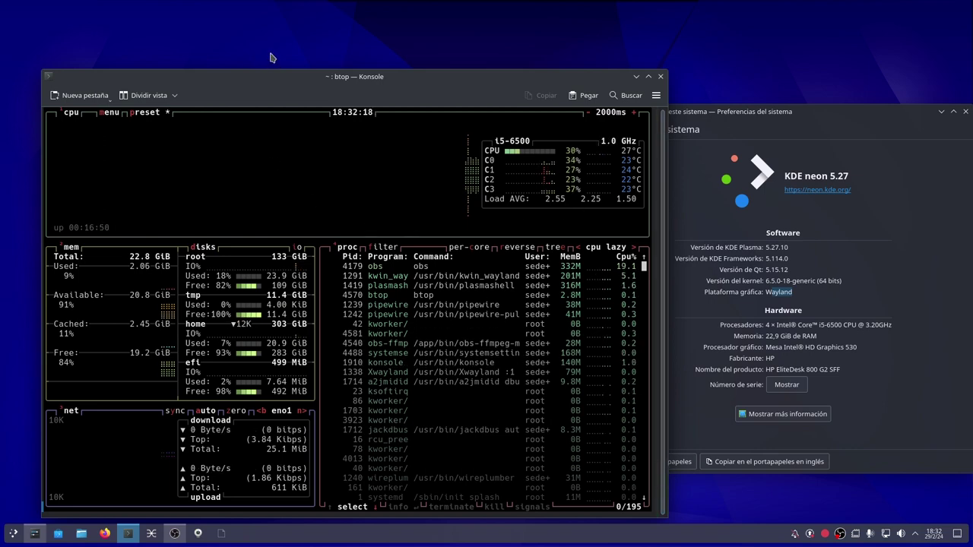
left_click_drag(241, 75, 198, 38)
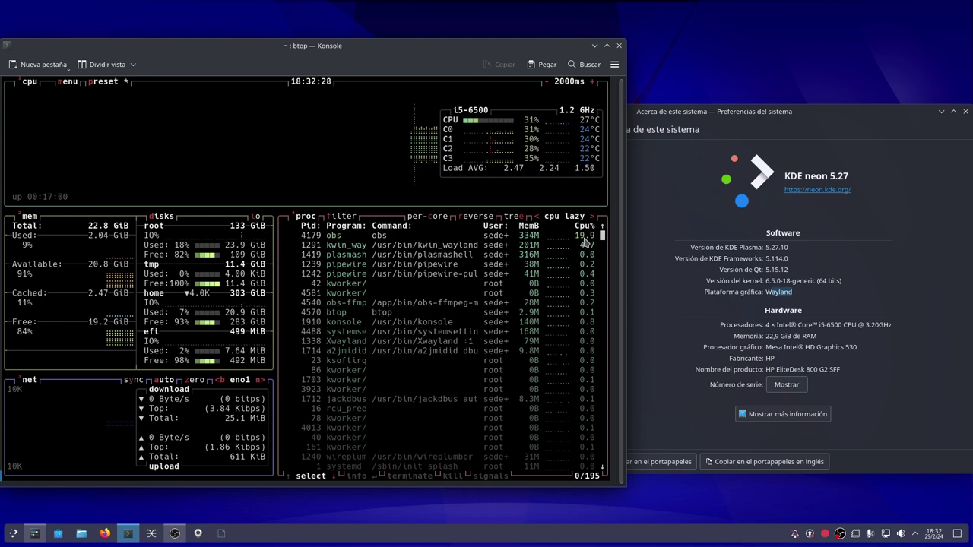
Close the terminal window together with the running btop process and reposition the system information window on the desktop
left_click(619, 46)
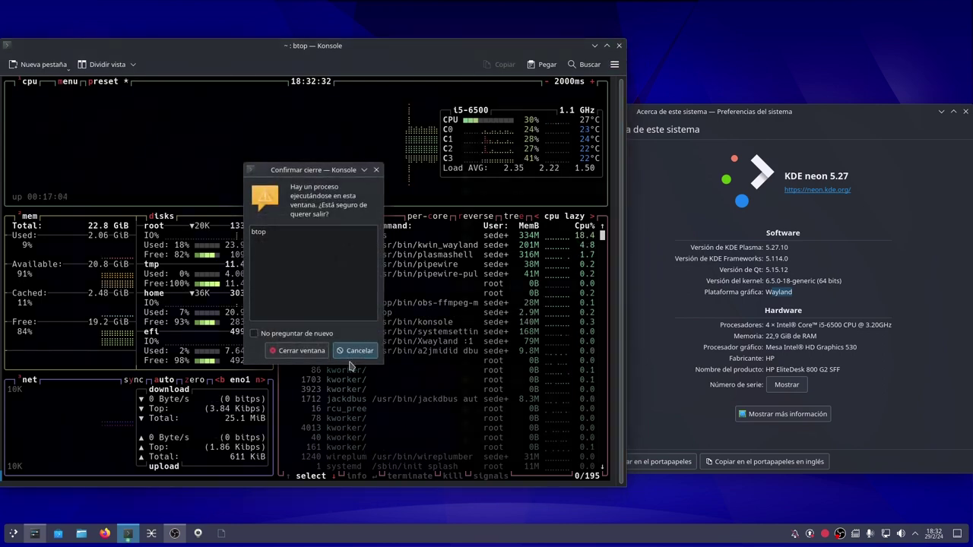
left_click(296, 351)
left_click_drag(793, 112, 495, 107)
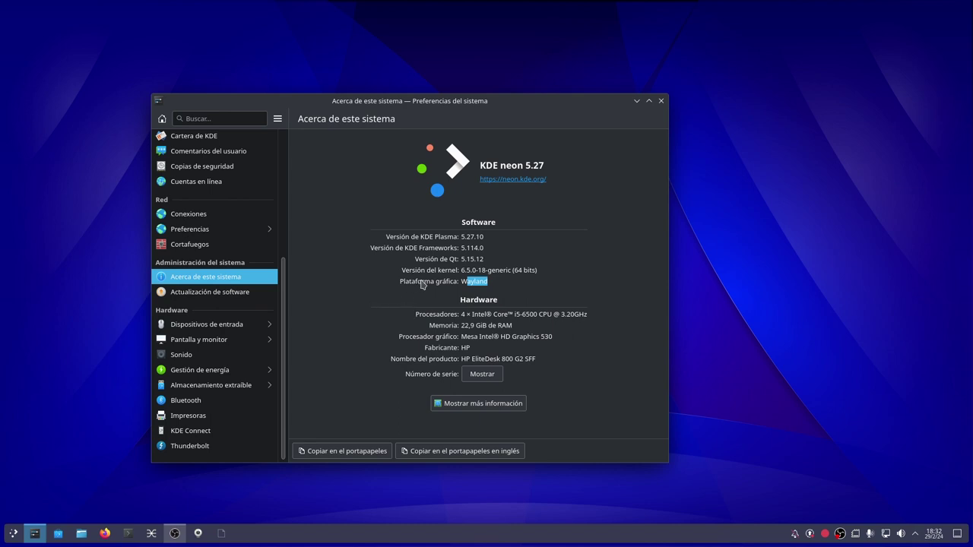
left_click_drag(499, 99, 448, 83)
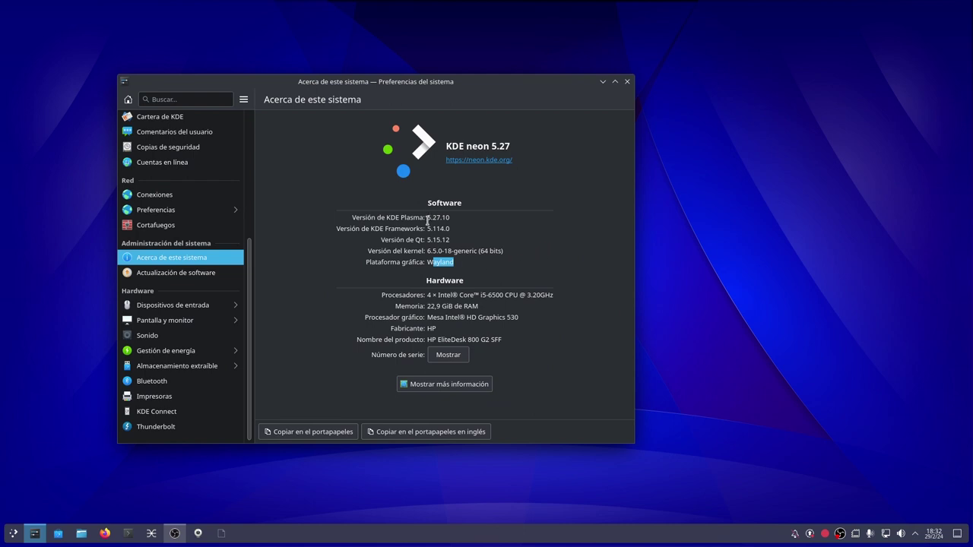
Open the pending updates in Discover and enlarge its window so that the whole update list fits
left_click(810, 536)
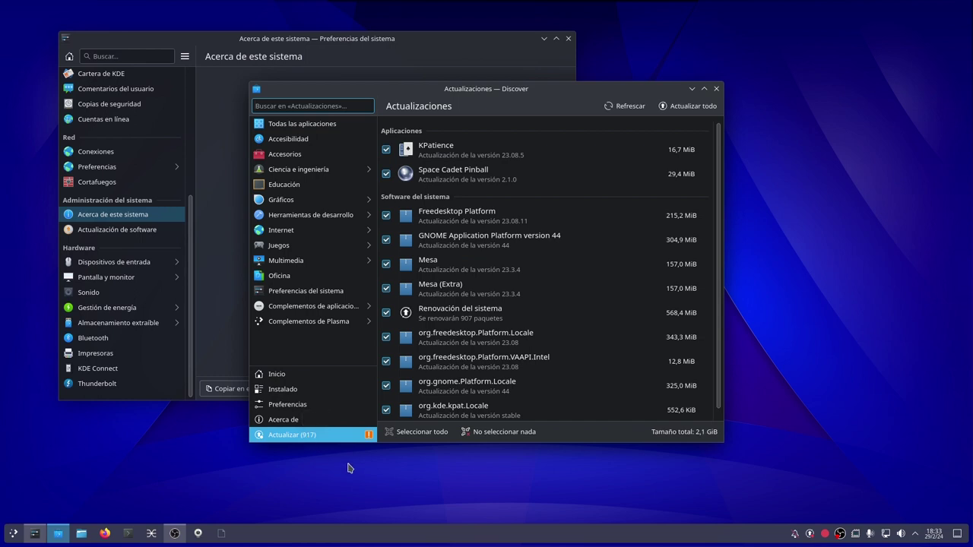
scroll(485, 300, "down", 1)
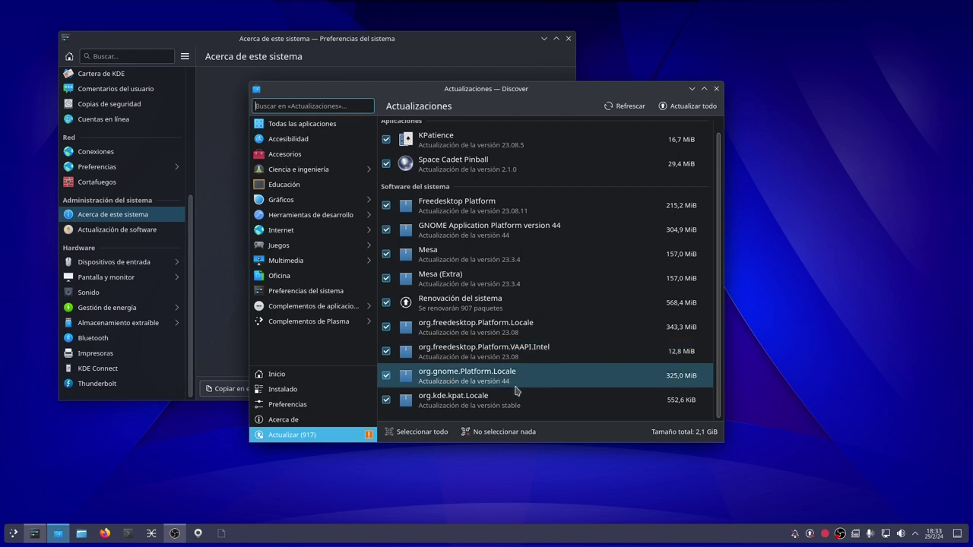
left_click_drag(726, 443, 854, 491)
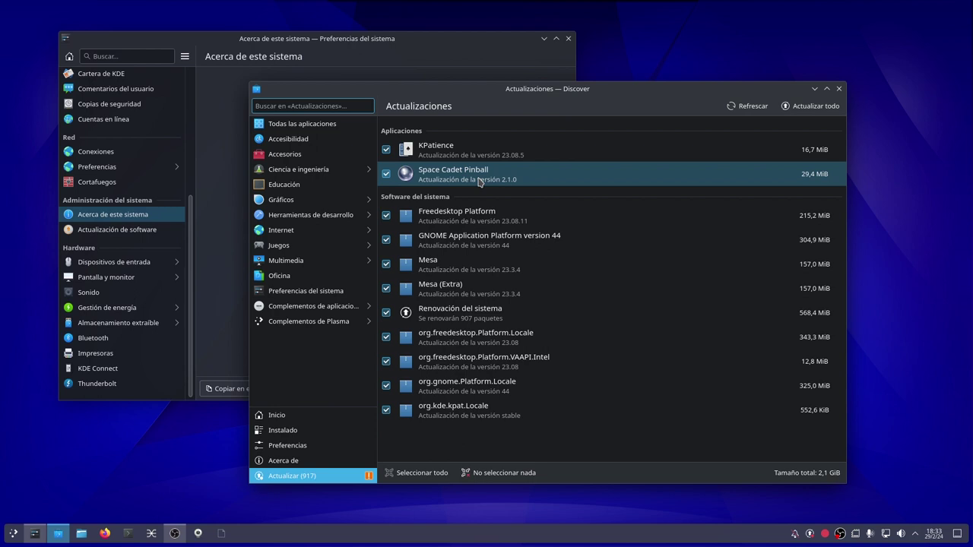
Move the Discover updates window aside to uncover the system information window behind it
left_click_drag(479, 181, 439, 192)
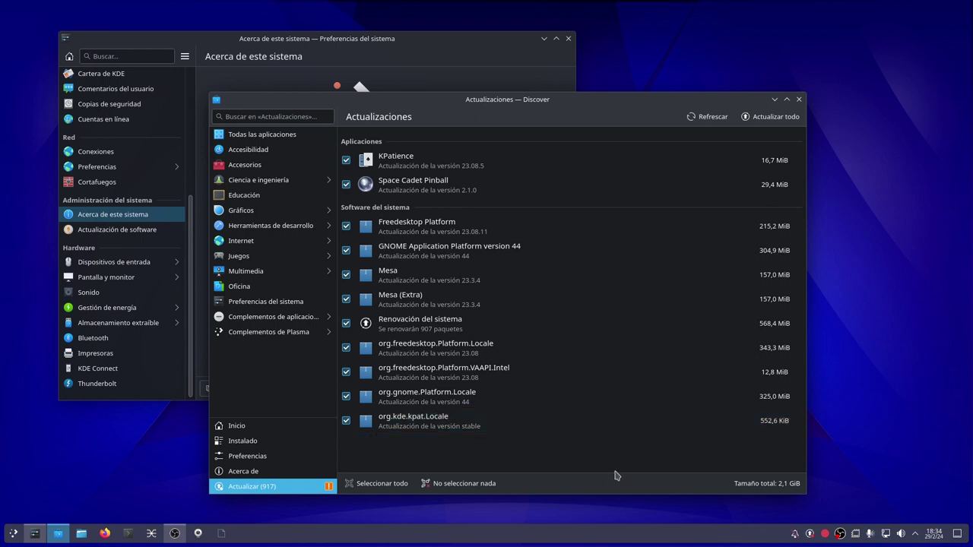
left_click_drag(435, 99, 408, 125)
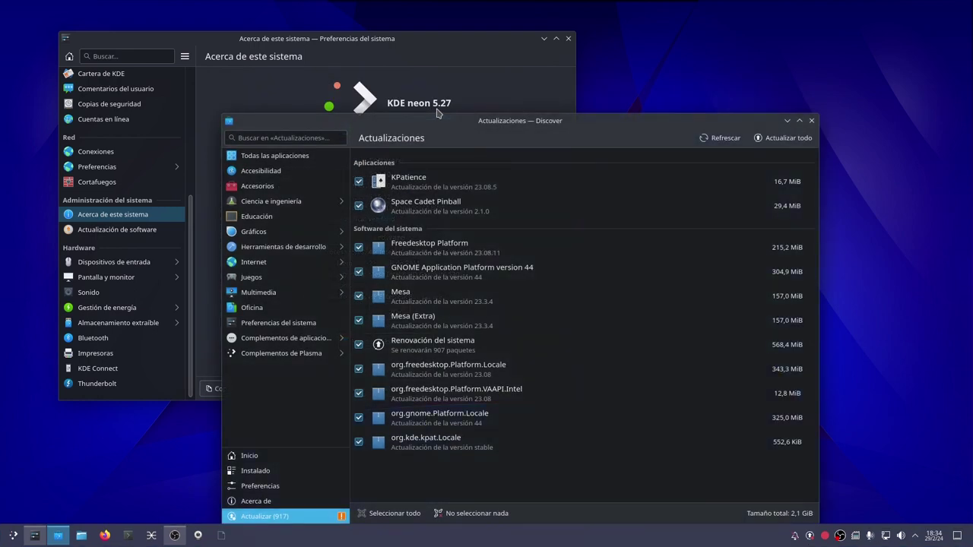
left_click_drag(454, 122, 446, 143)
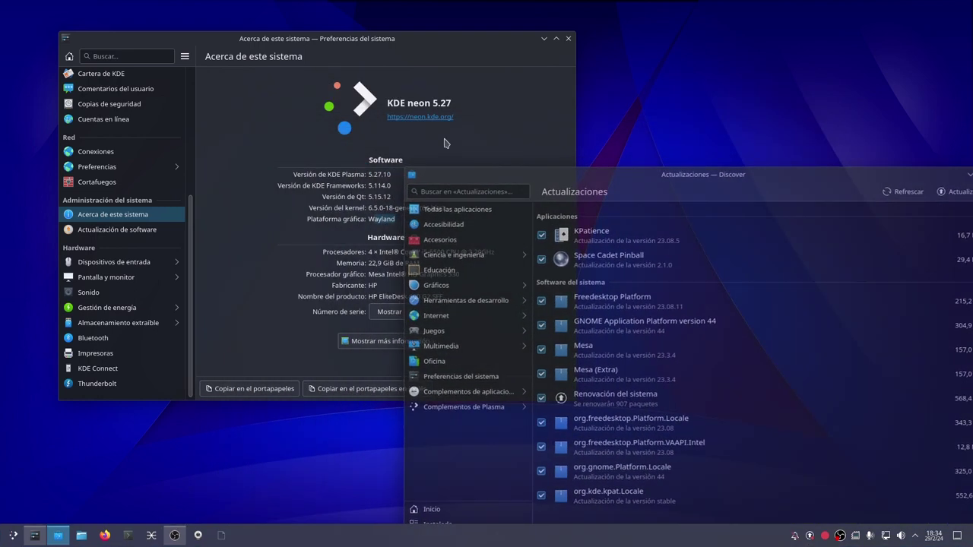
Bring the Discover window back into full view, start updating everything, and accept the package changes after reviewing the list of packages to remove
left_click_drag(457, 142, 344, 85)
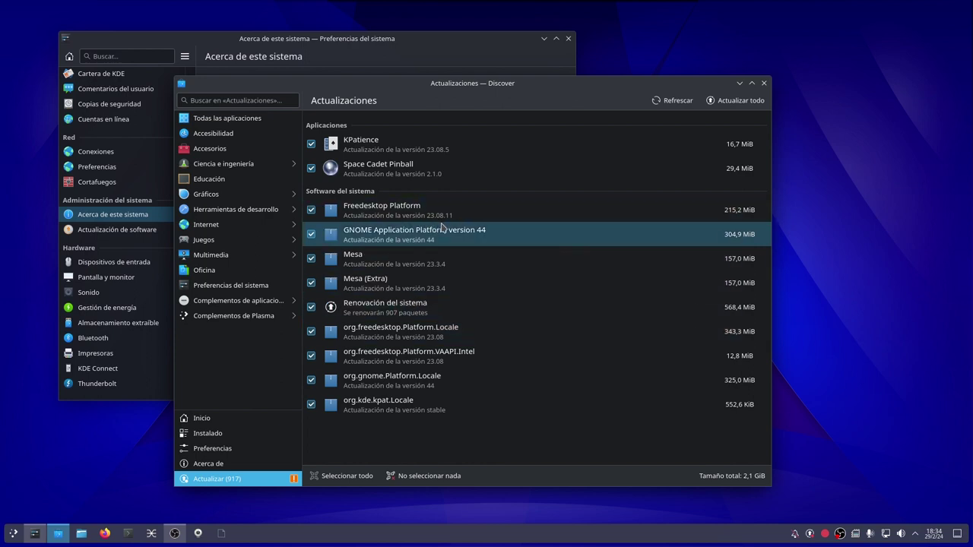
left_click(728, 103)
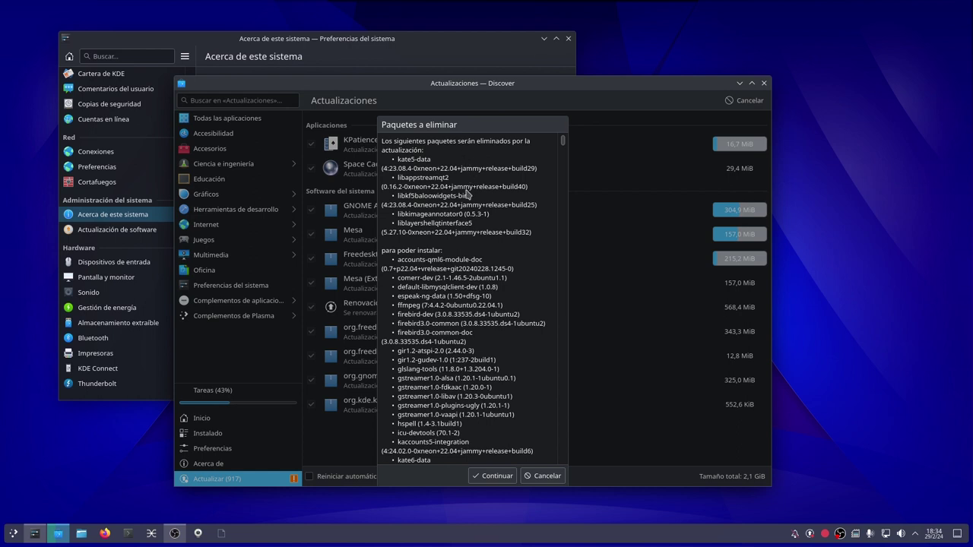
scroll(471, 236, "down", 3)
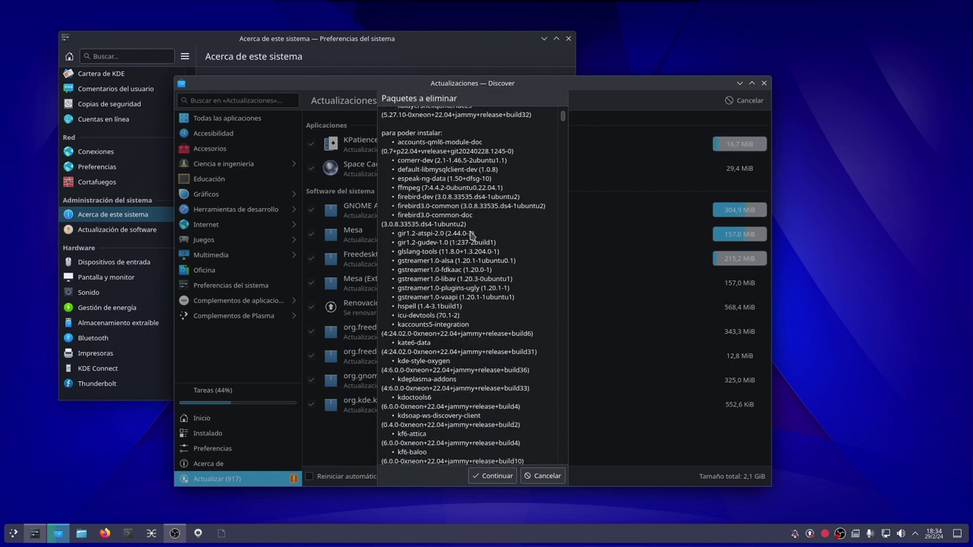
scroll(471, 235, "down", 4)
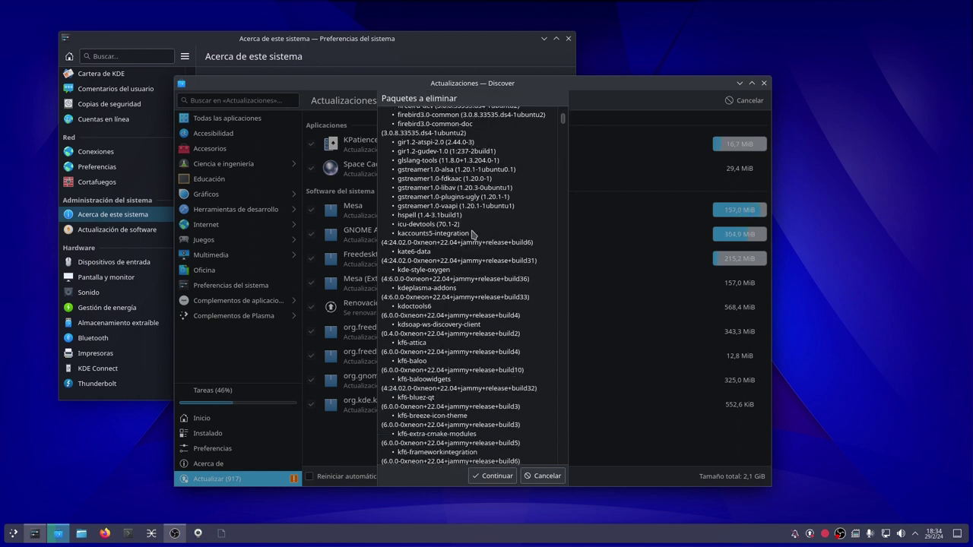
scroll(471, 234, "down", 4)
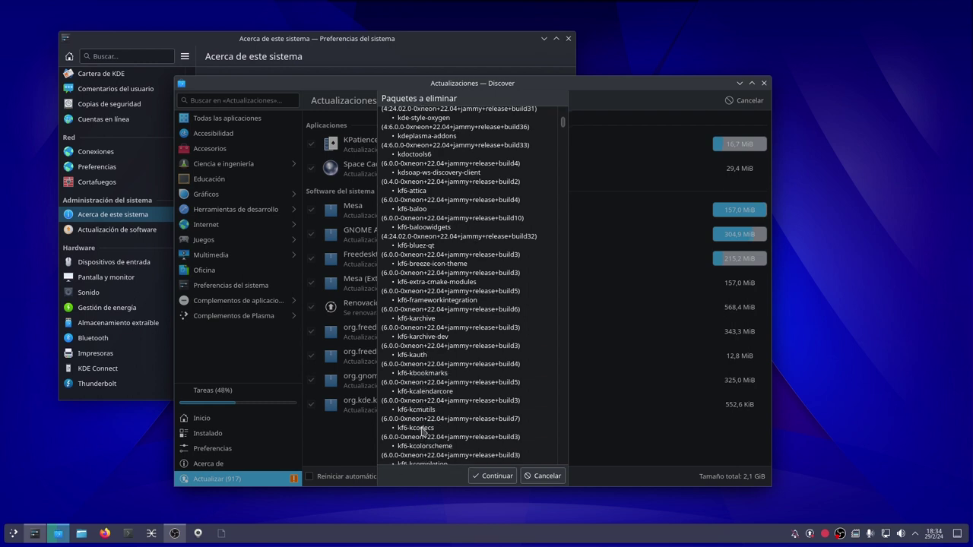
scroll(413, 424, "down", 4)
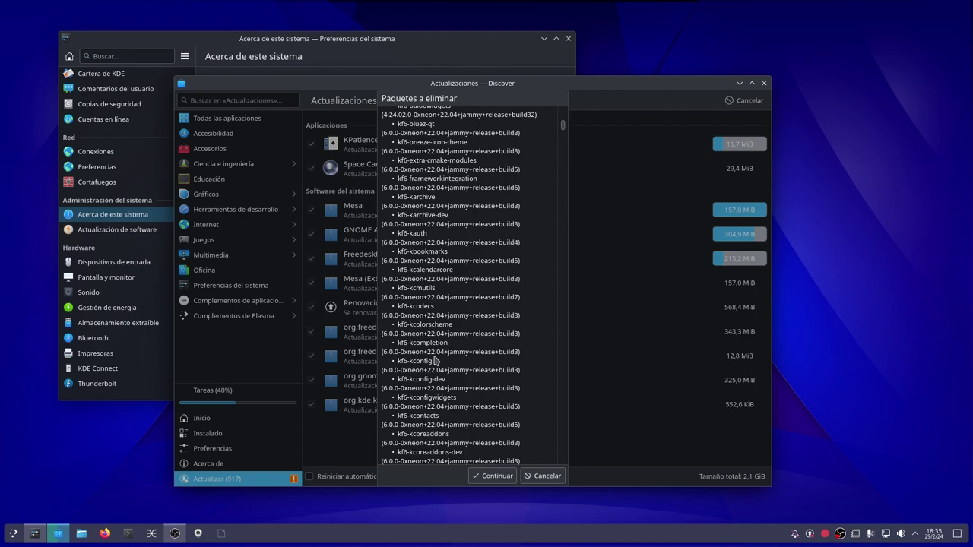
scroll(489, 391, "down", 12)
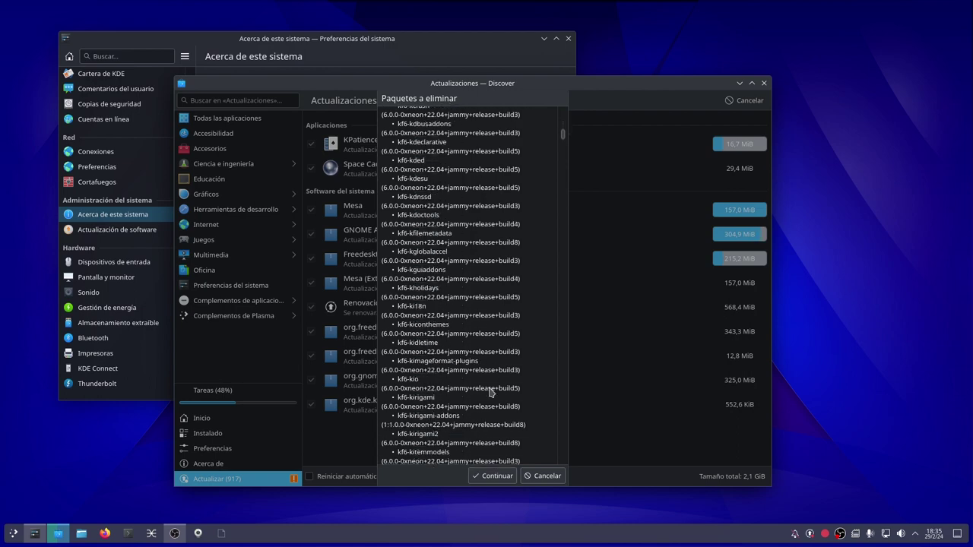
scroll(497, 476, "up", 2)
left_click(498, 476)
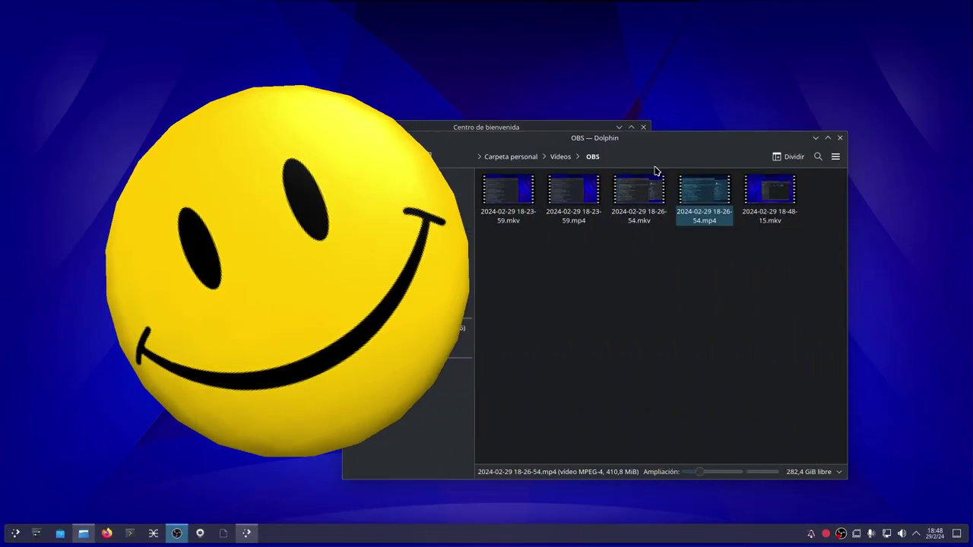
Close the Dolphin window showing the OBS folder and move the Plasma 6.0 welcome window aside to free desktop space
left_click_drag(664, 144, 607, 128)
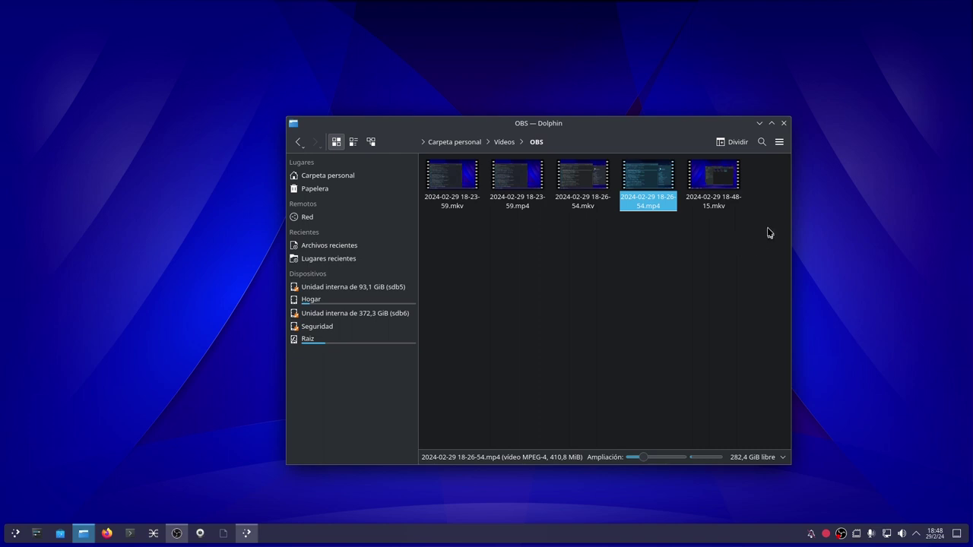
left_click(784, 124)
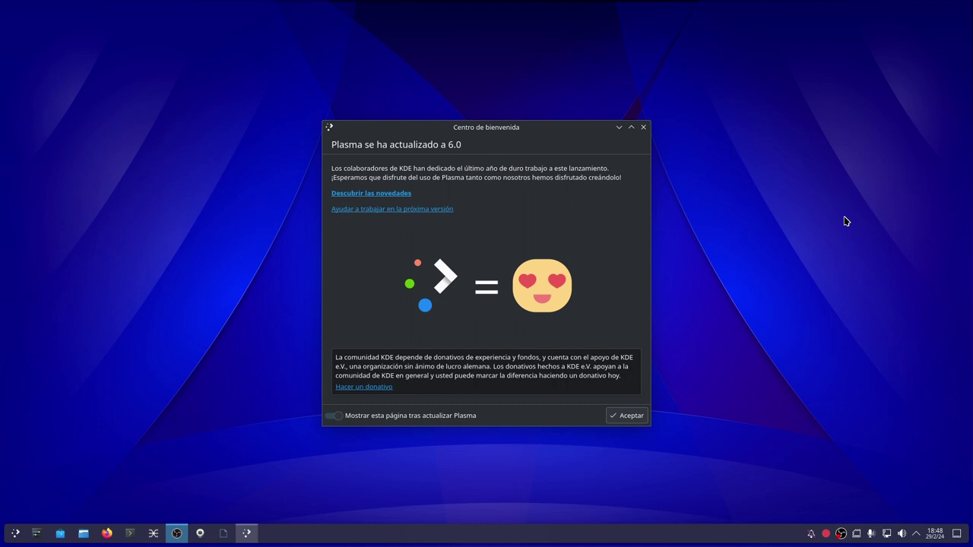
left_click_drag(577, 127, 720, 78)
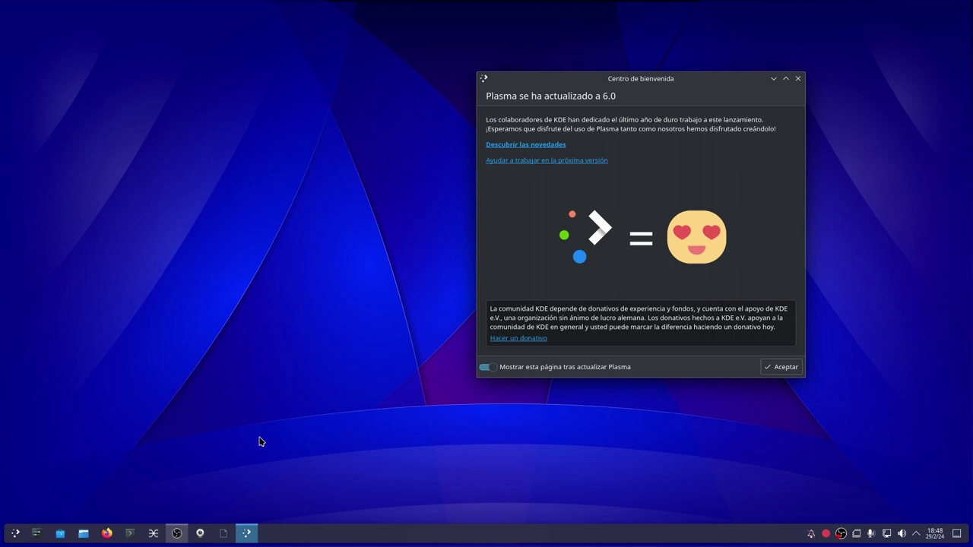
left_click_drag(720, 78, 863, 23)
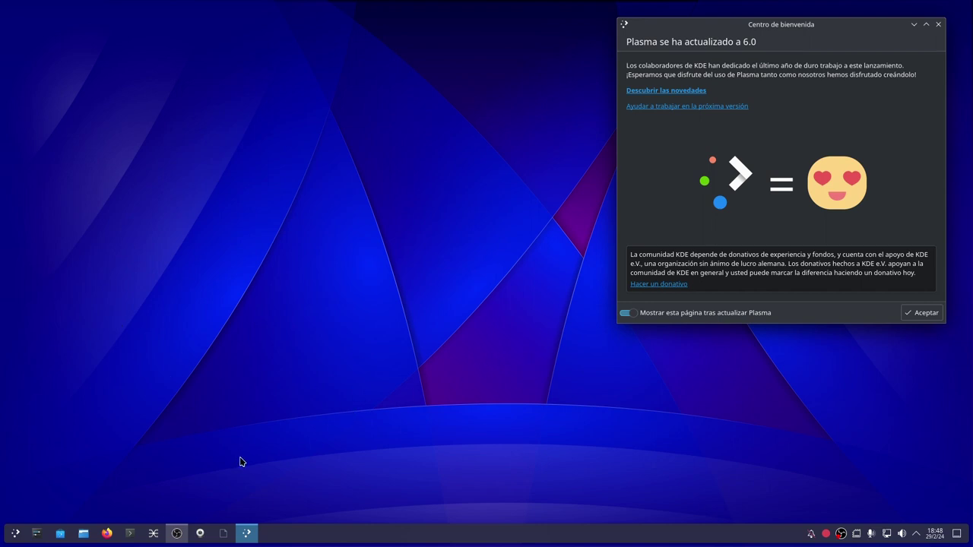
Run inxi -F in a new terminal window with enlarged text, and stretch the window to nearly the full desktop height
left_click(131, 535)
left_click_drag(418, 226, 63, 1)
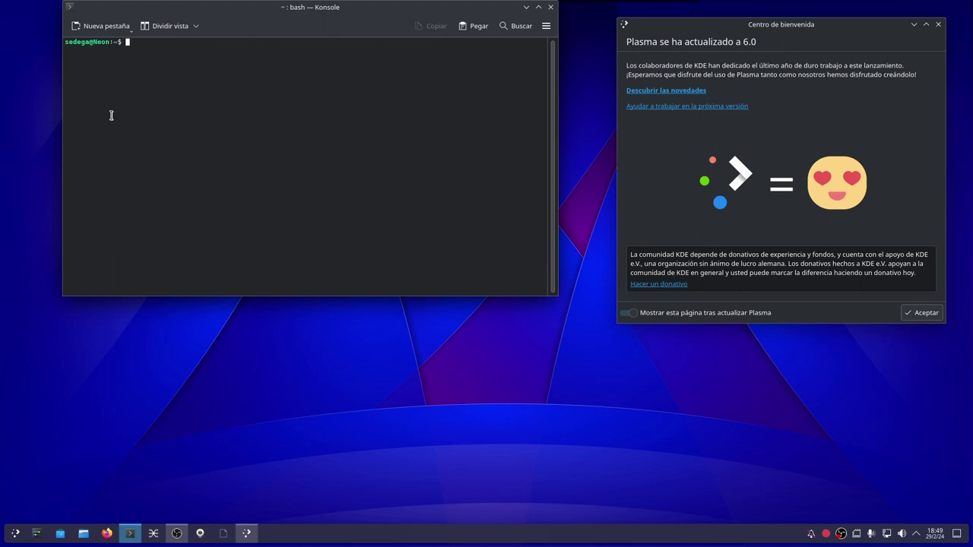
type("inxi -")
key("ctrl+plus")
key("ctrl+plus")
key("Return")
left_click_drag(278, 295, 272, 527)
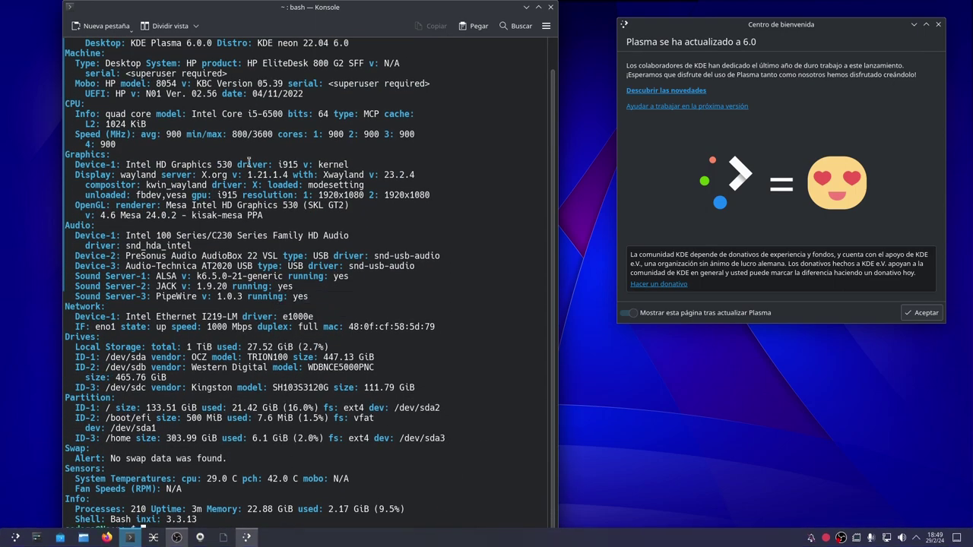
Examine the inxi report, highlighting the Mesa driver version, the kernel version and the PipeWire version
scroll(234, 171, "up", 1)
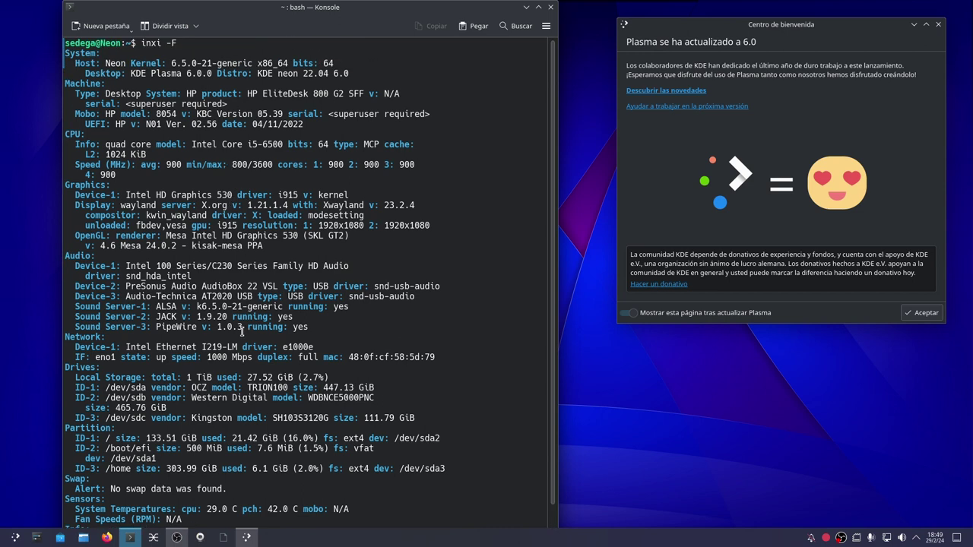
left_click_drag(114, 247, 228, 238)
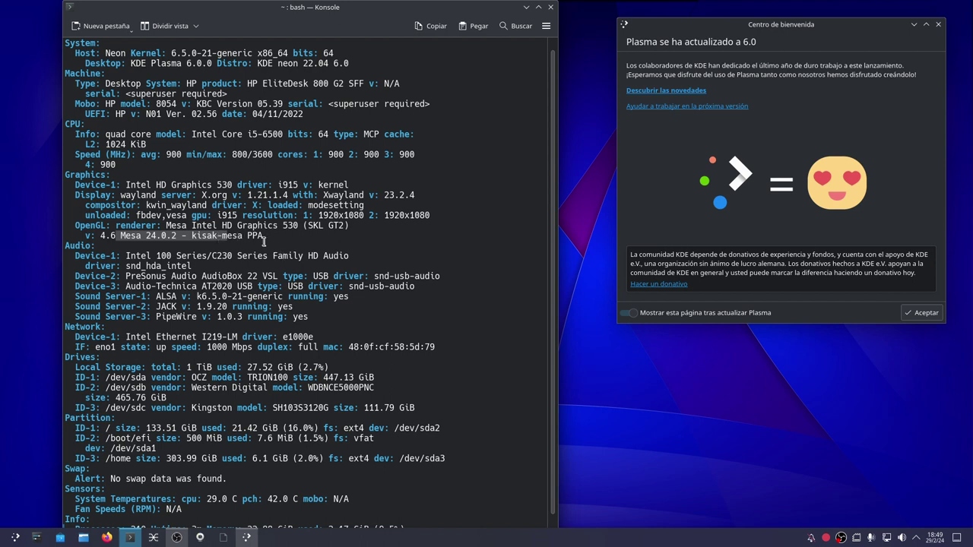
scroll(264, 241, "up", 1)
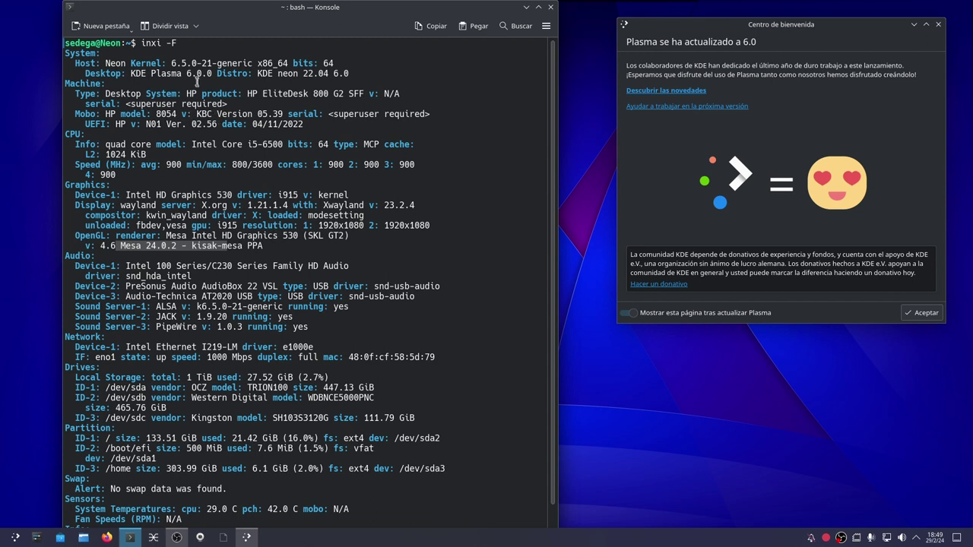
left_click(168, 61)
left_click_drag(169, 62, 223, 64)
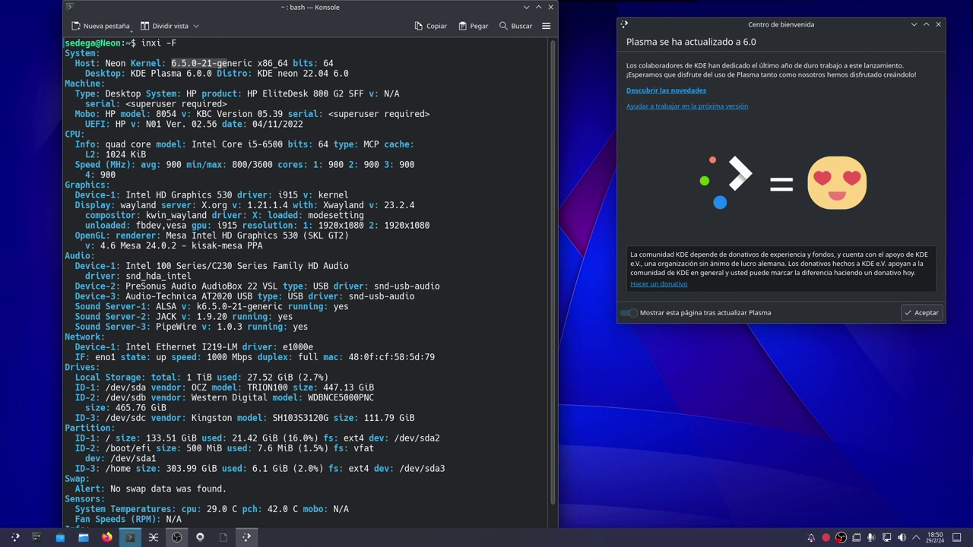
scroll(354, 357, "down", 1)
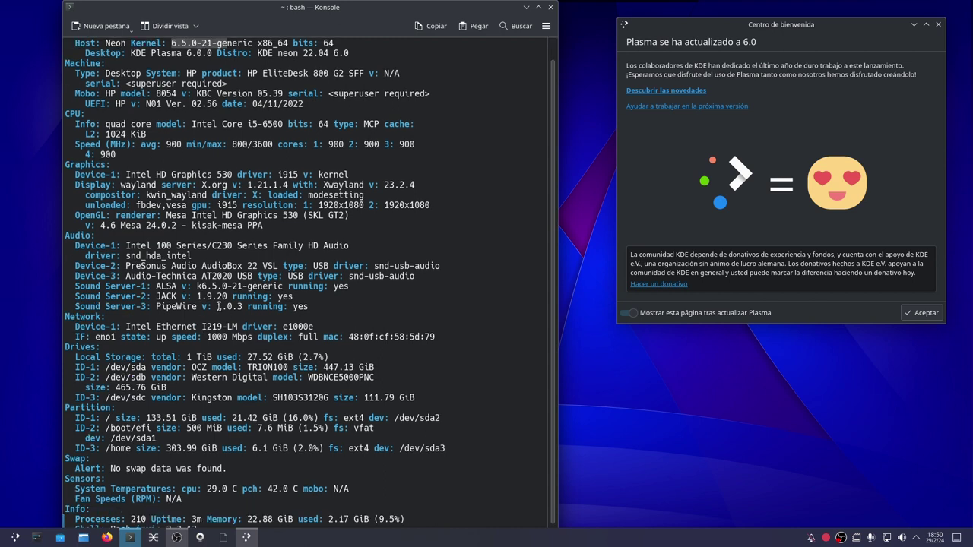
left_click_drag(217, 306, 248, 308)
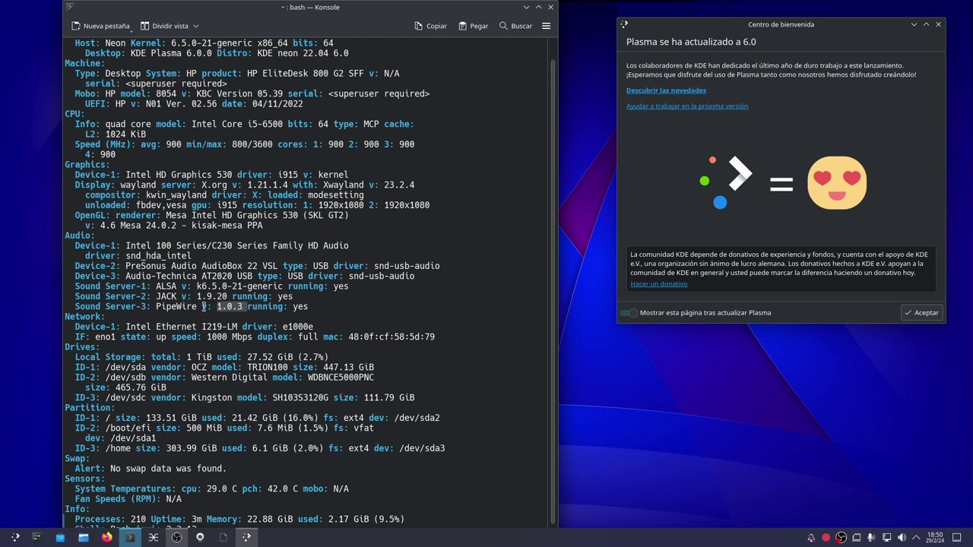
scroll(203, 307, "down", 1)
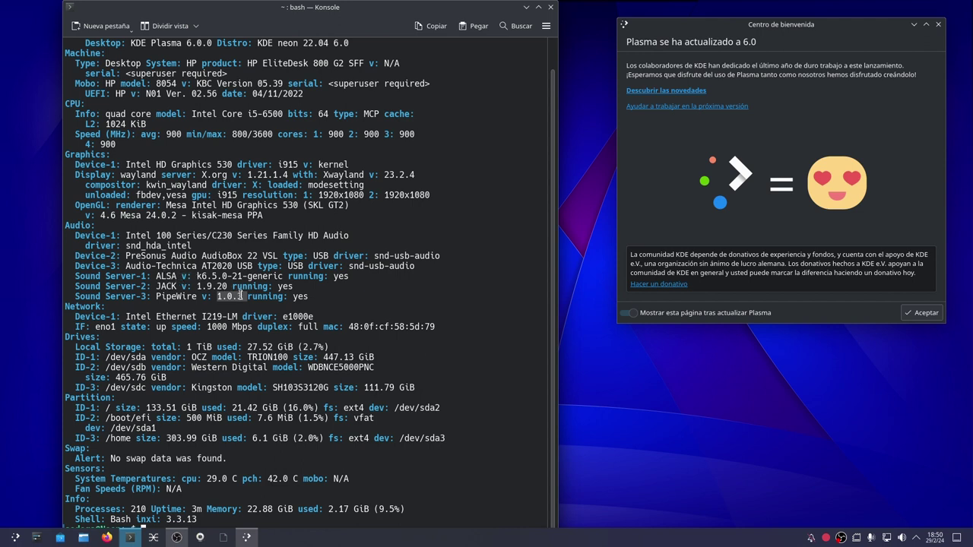
scroll(241, 300, "up", 1)
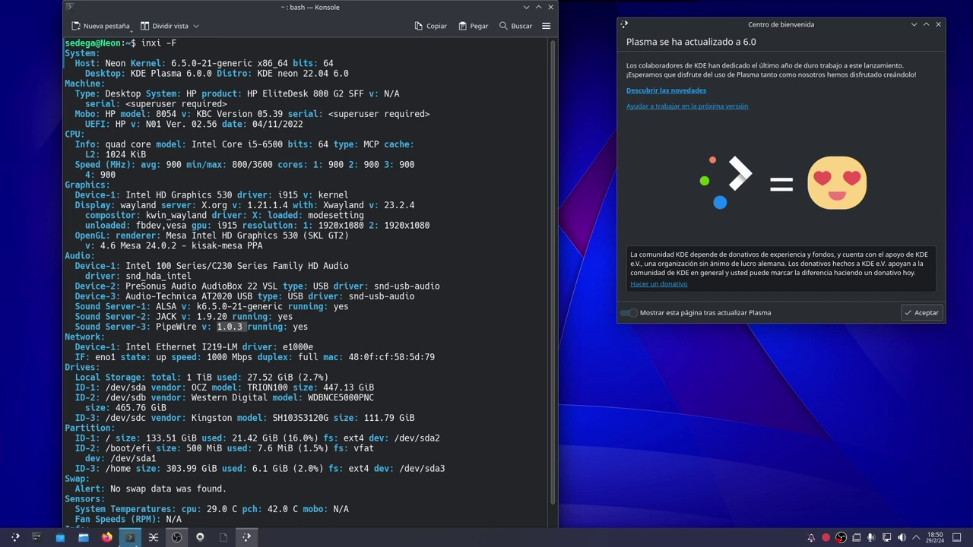
Open a second terminal window, run neofetch in it and enlarge its text
right_click(132, 538)
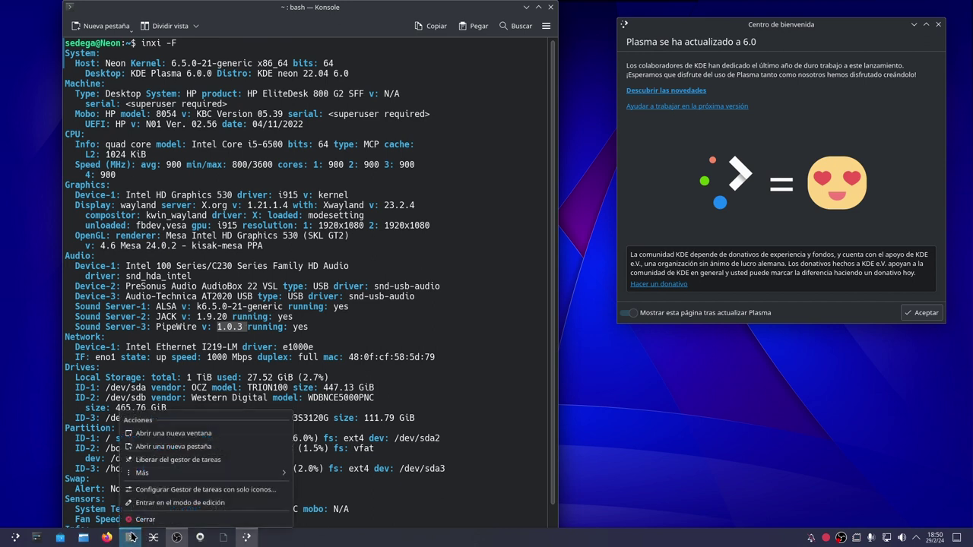
left_click(180, 433)
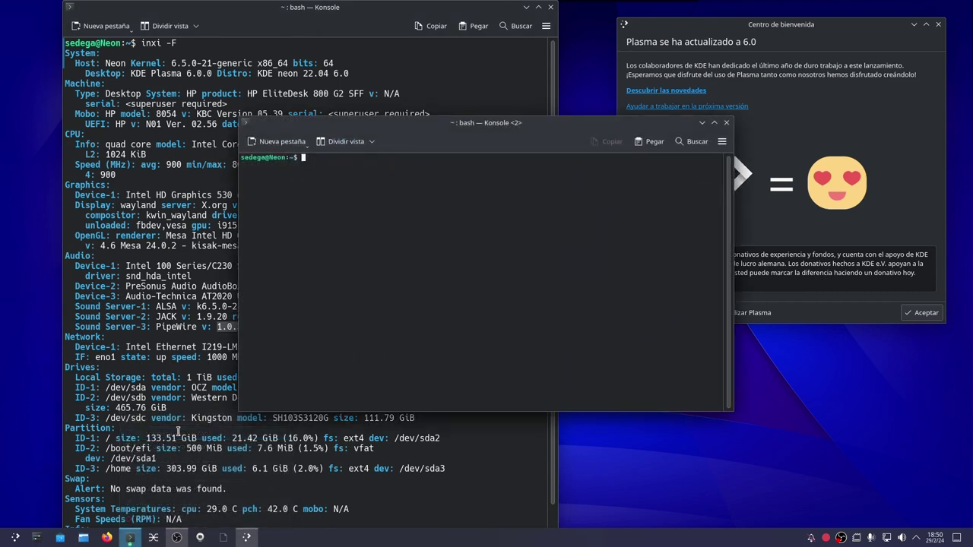
type("neofetch")
key("Return")
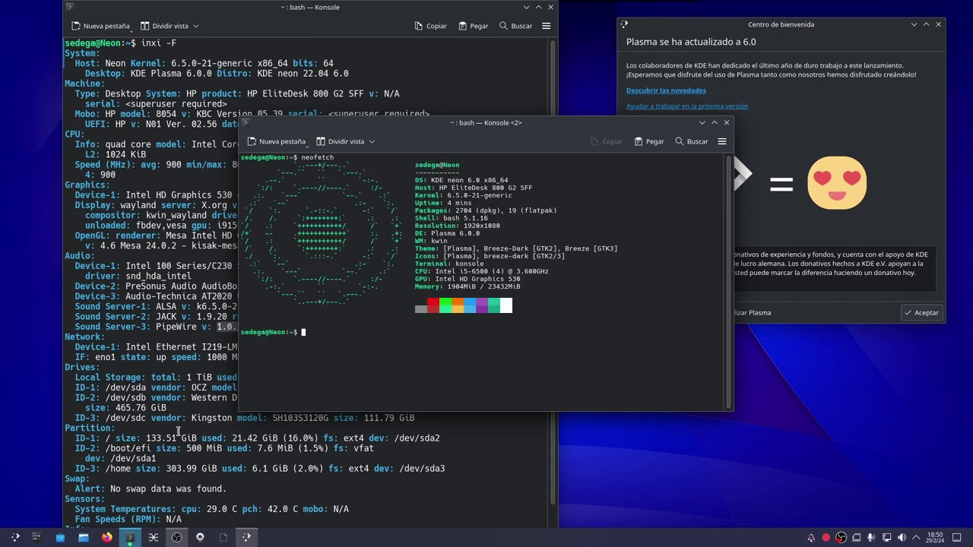
key("ctrl+plus")
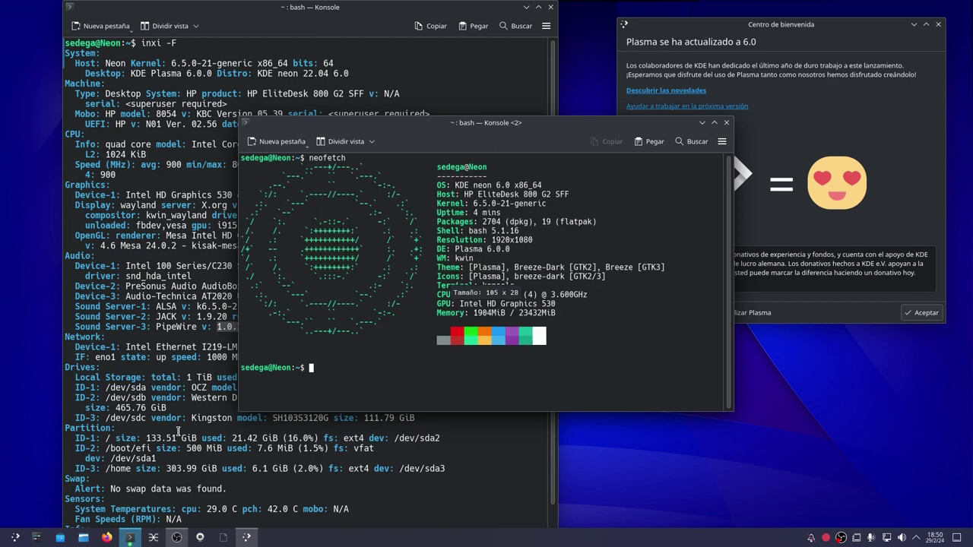